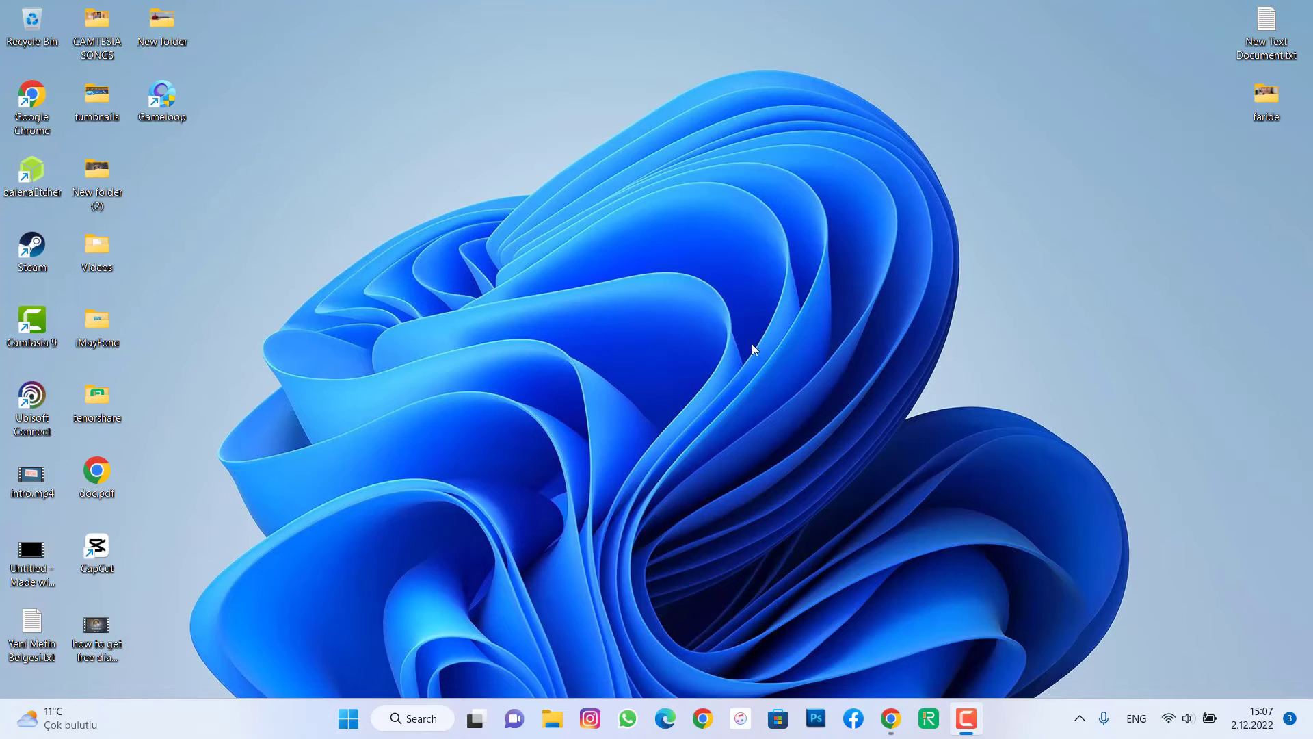
Review the ReiBoot for Android product page in Chrome and minimize the browser
{"action": "left_click", "coordinate": [889, 717]}
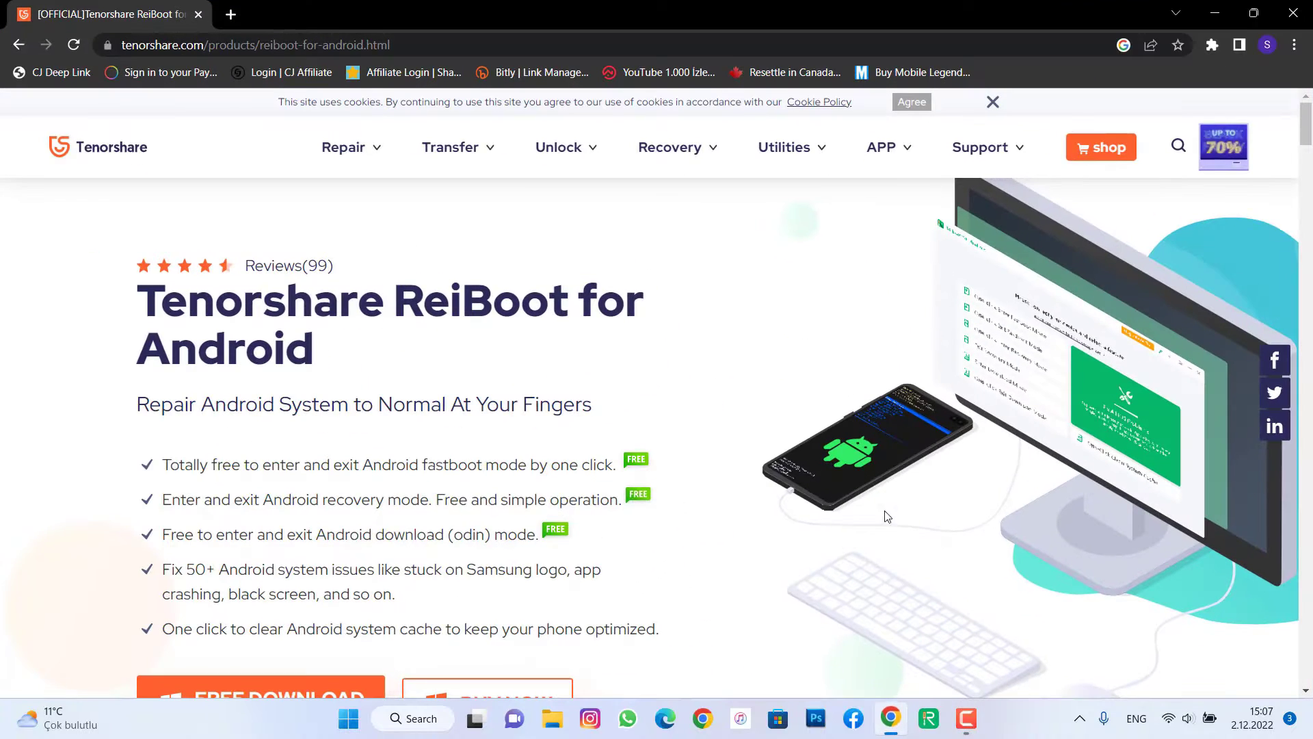
{"action": "left_click", "coordinate": [1211, 12]}
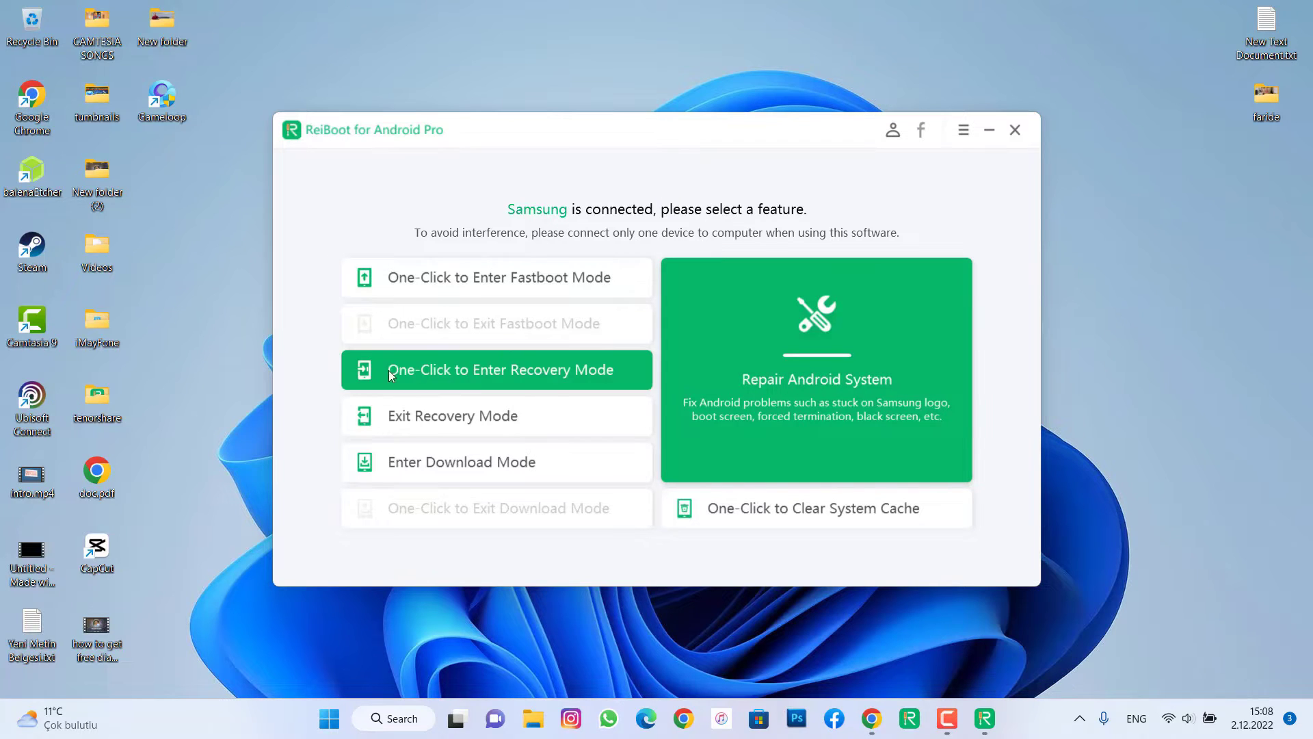
Send the connected Samsung into recovery mode with One-Click and acknowledge the success message
{"action": "left_click", "coordinate": [464, 375]}
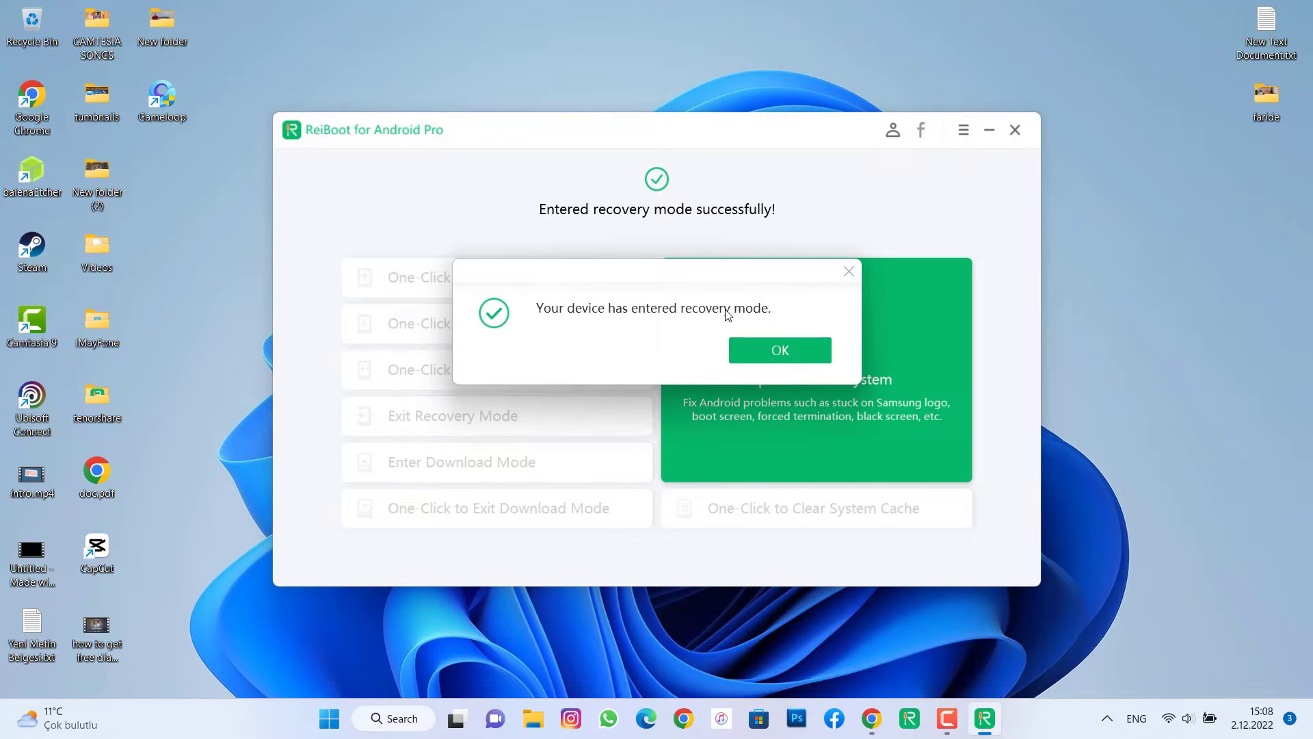
{"action": "left_click", "coordinate": [746, 347]}
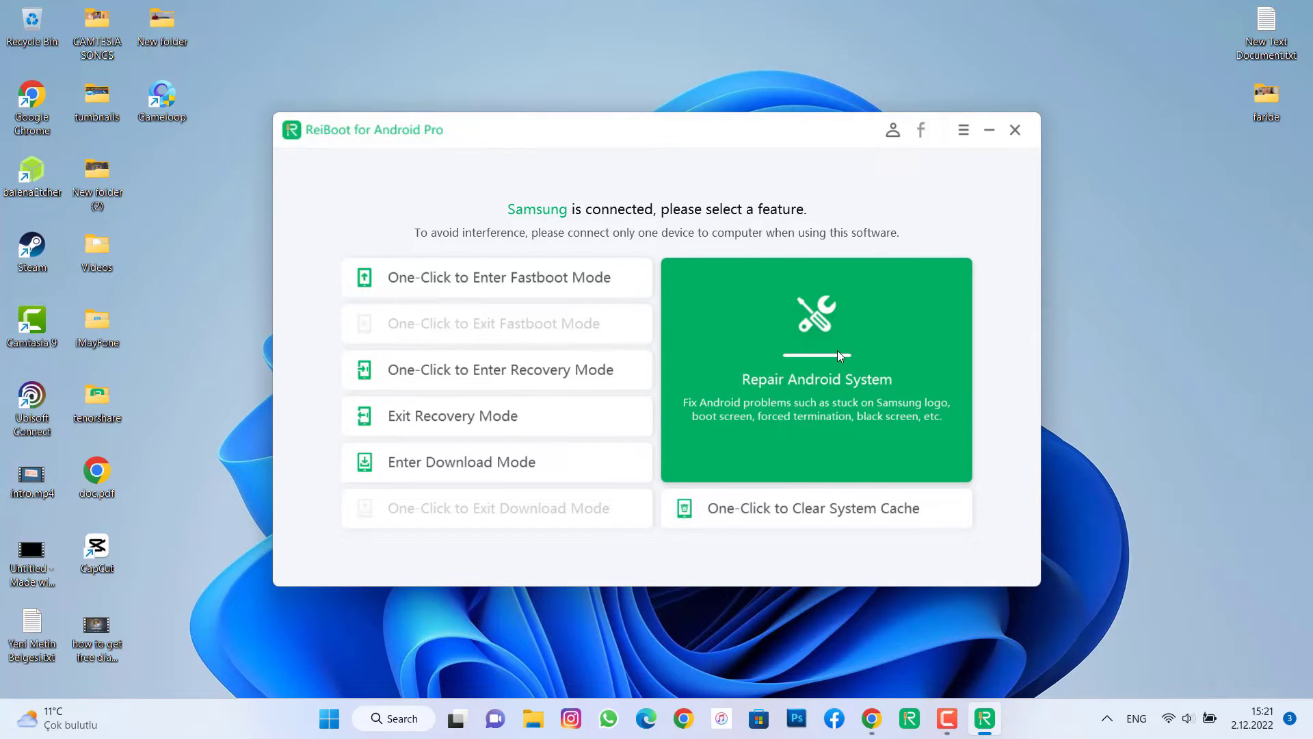
Start Repair Android System and reach the device information form
{"action": "left_click", "coordinate": [839, 356]}
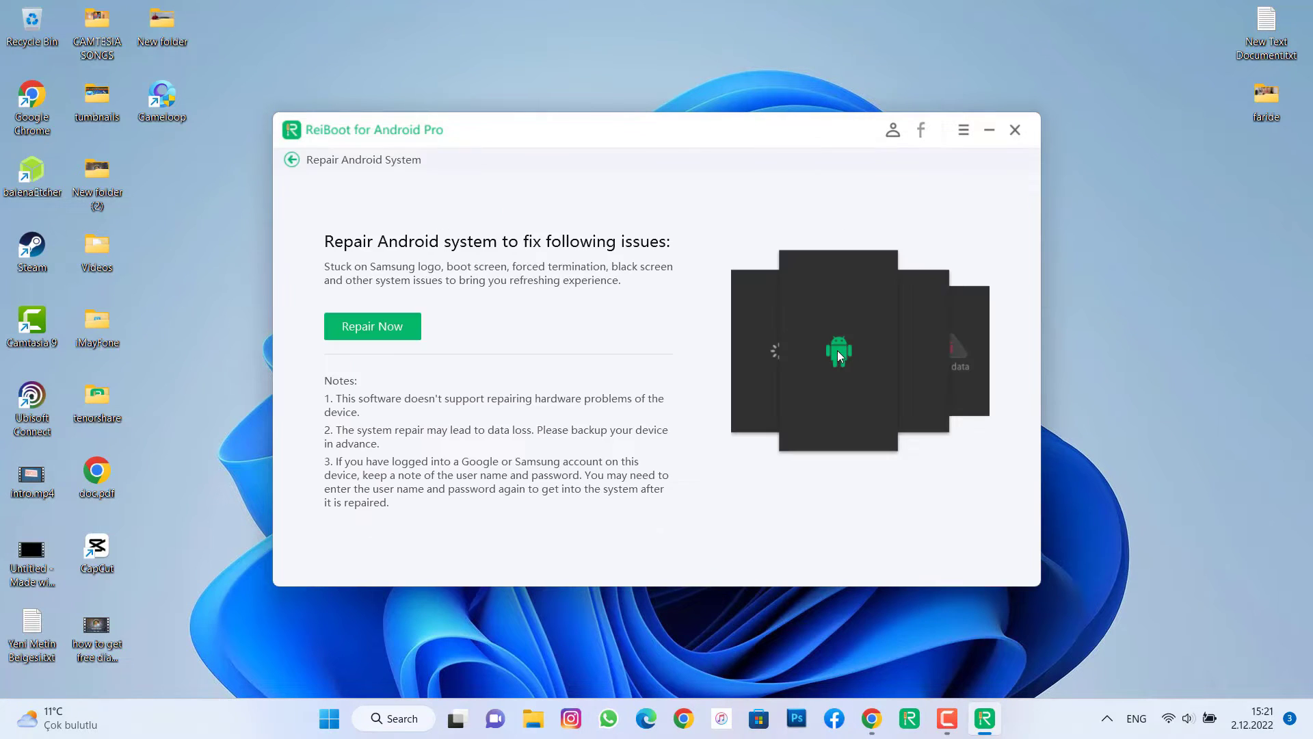
{"action": "left_click", "coordinate": [381, 329]}
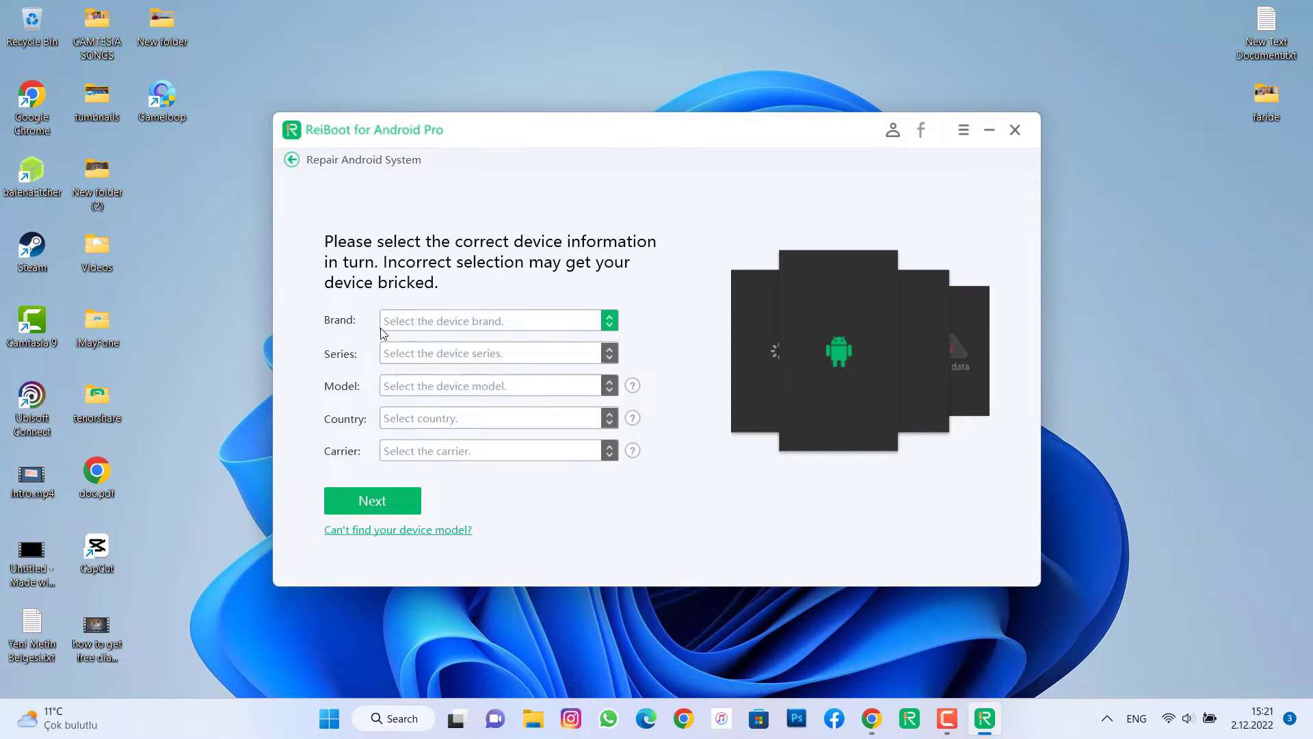
Choose series Galaxy S7 and model SM-G930T
{"action": "left_click", "coordinate": [443, 356]}
{"action": "scroll", "coordinate": [438, 412], "scroll_direction": "down", "scroll_amount": 4}
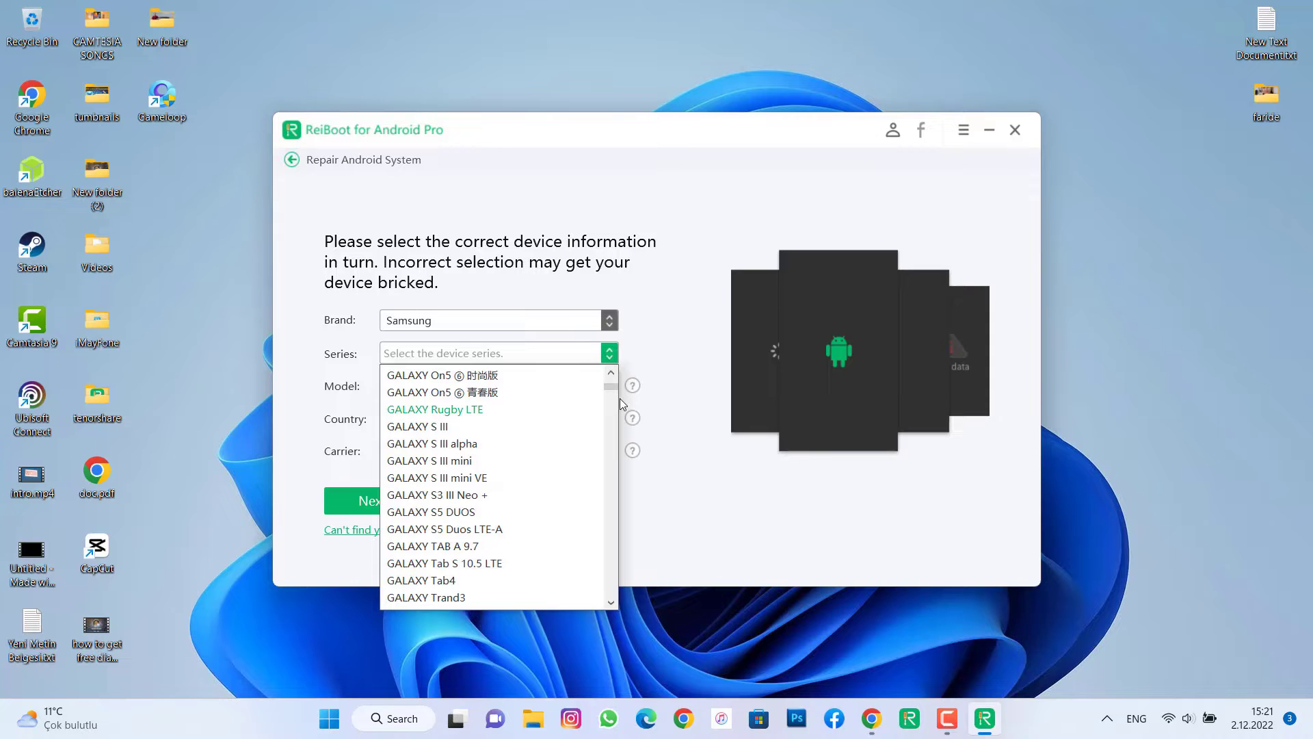
{"action": "left_click_drag", "start_coordinate": [615, 385], "coordinate": [613, 454]}
{"action": "left_click_drag", "start_coordinate": [613, 522], "coordinate": [610, 548]}
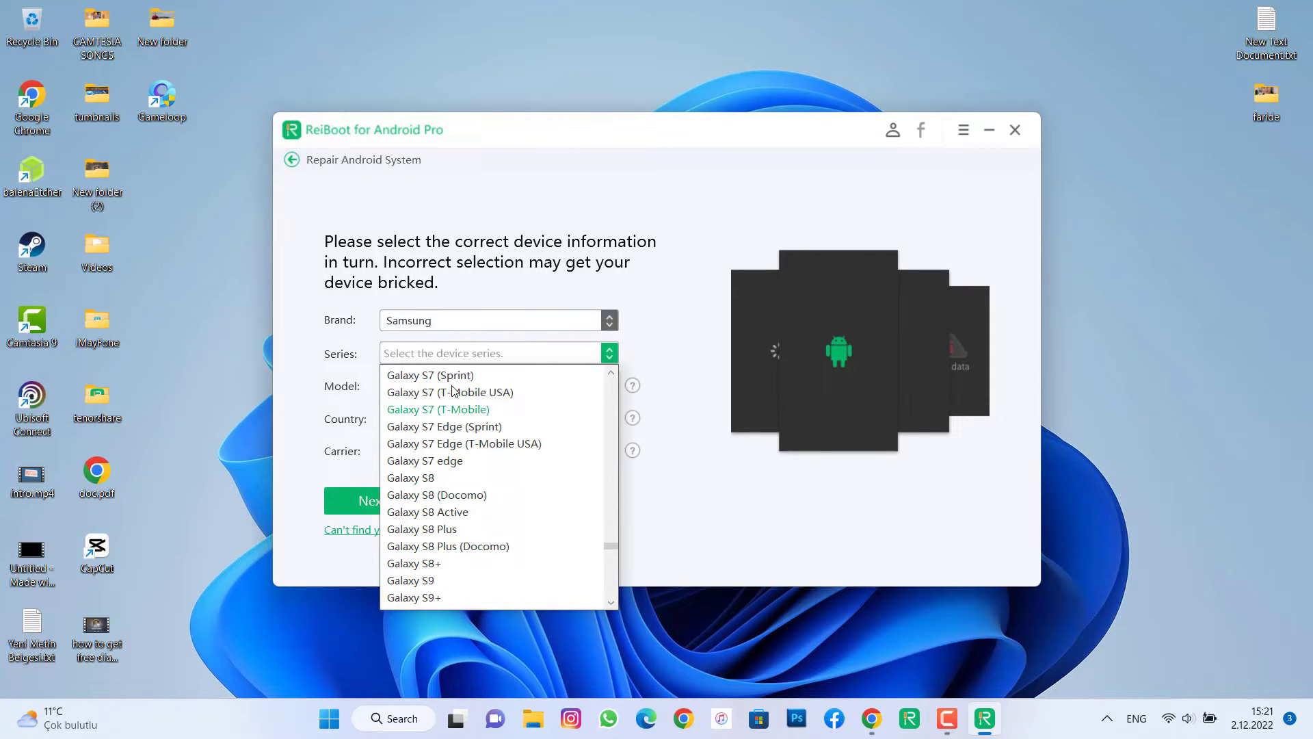
{"action": "left_click", "coordinate": [459, 414]}
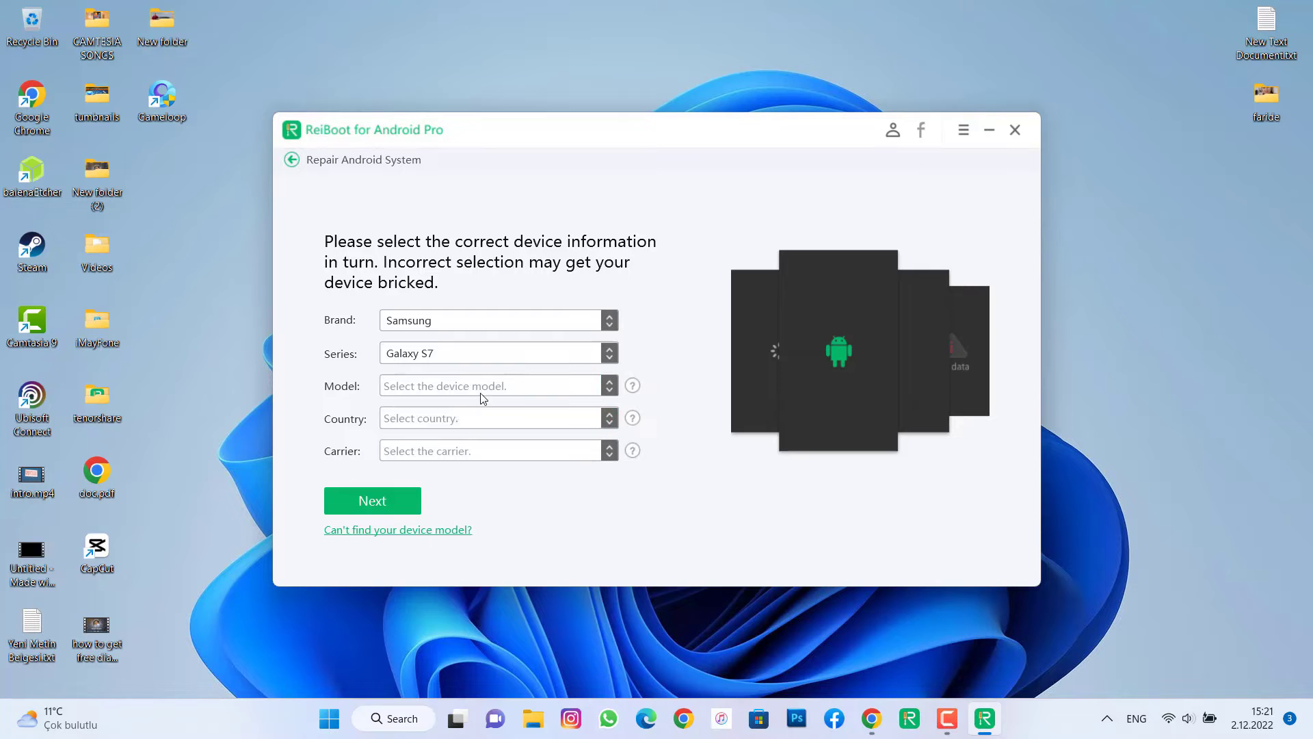
{"action": "left_click", "coordinate": [484, 390]}
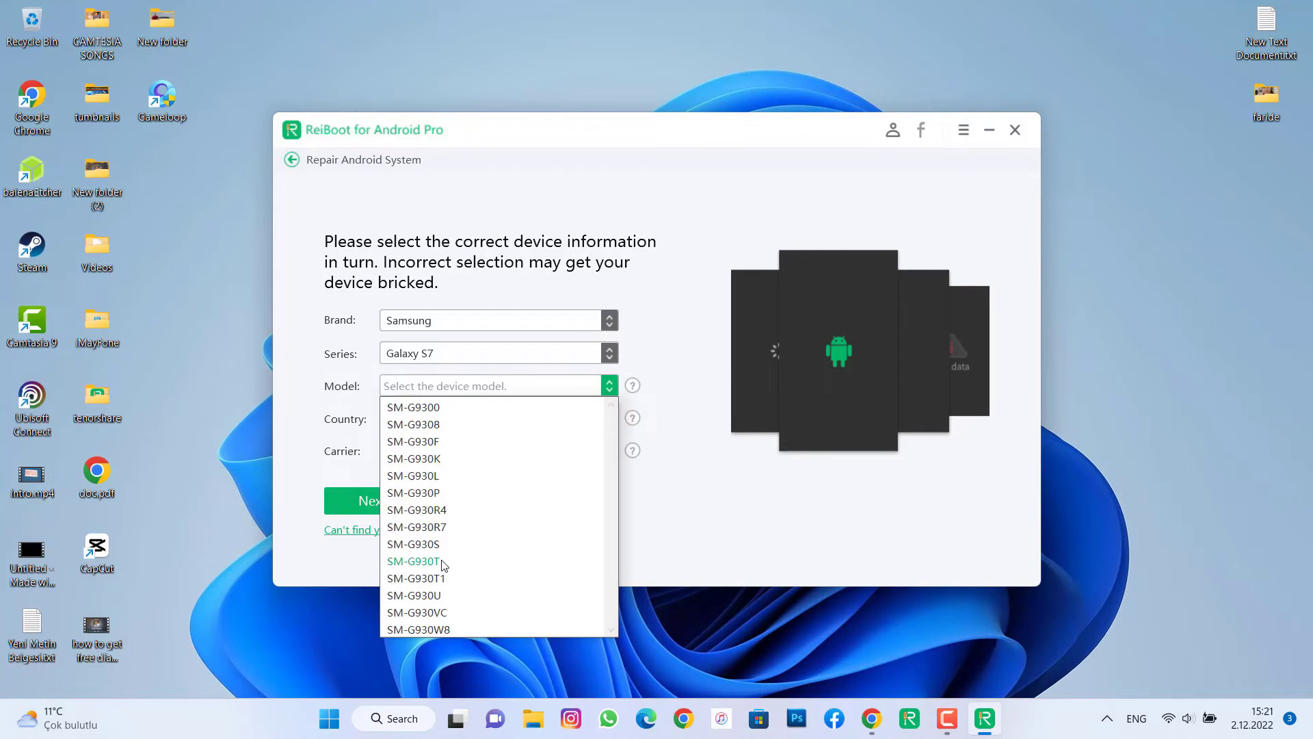
{"action": "left_click", "coordinate": [432, 562]}
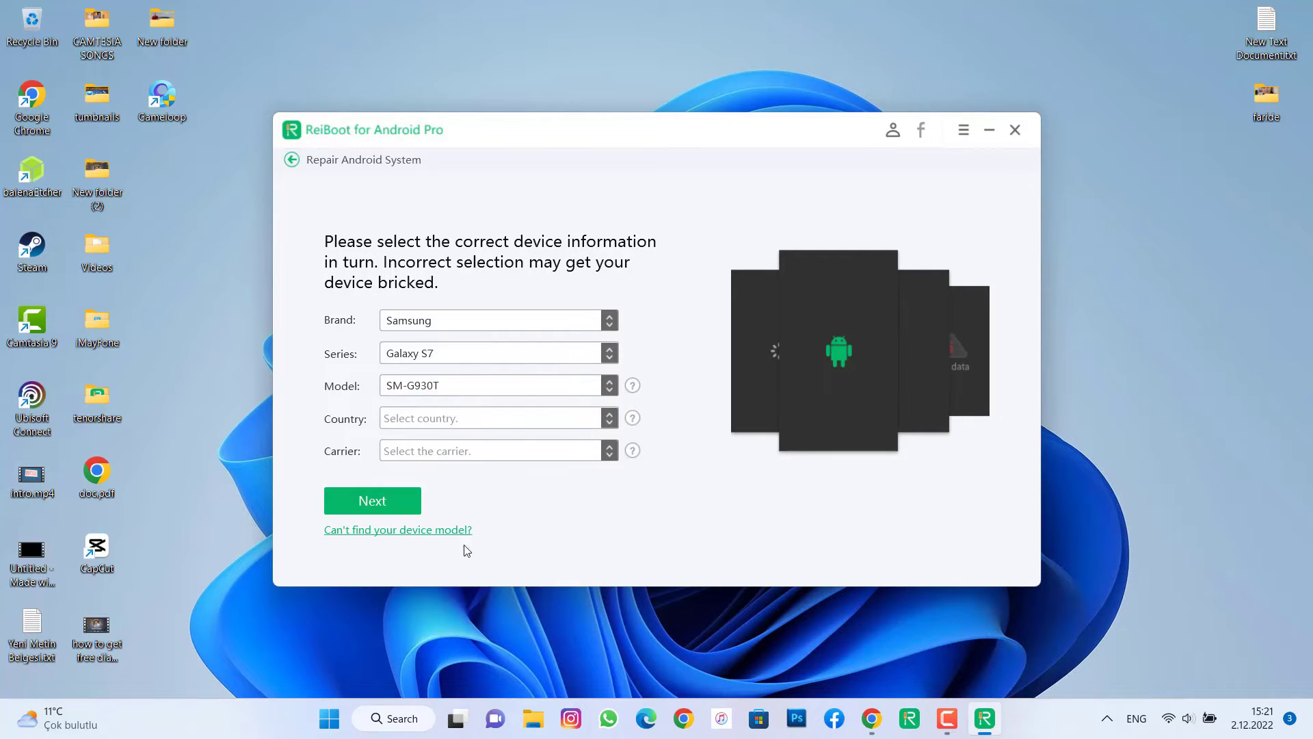
Set the country to United States and the carrier to T-Mobile
{"action": "left_click", "coordinate": [511, 422]}
{"action": "left_click", "coordinate": [478, 442]}
{"action": "left_click", "coordinate": [475, 458]}
{"action": "left_click", "coordinate": [423, 473]}
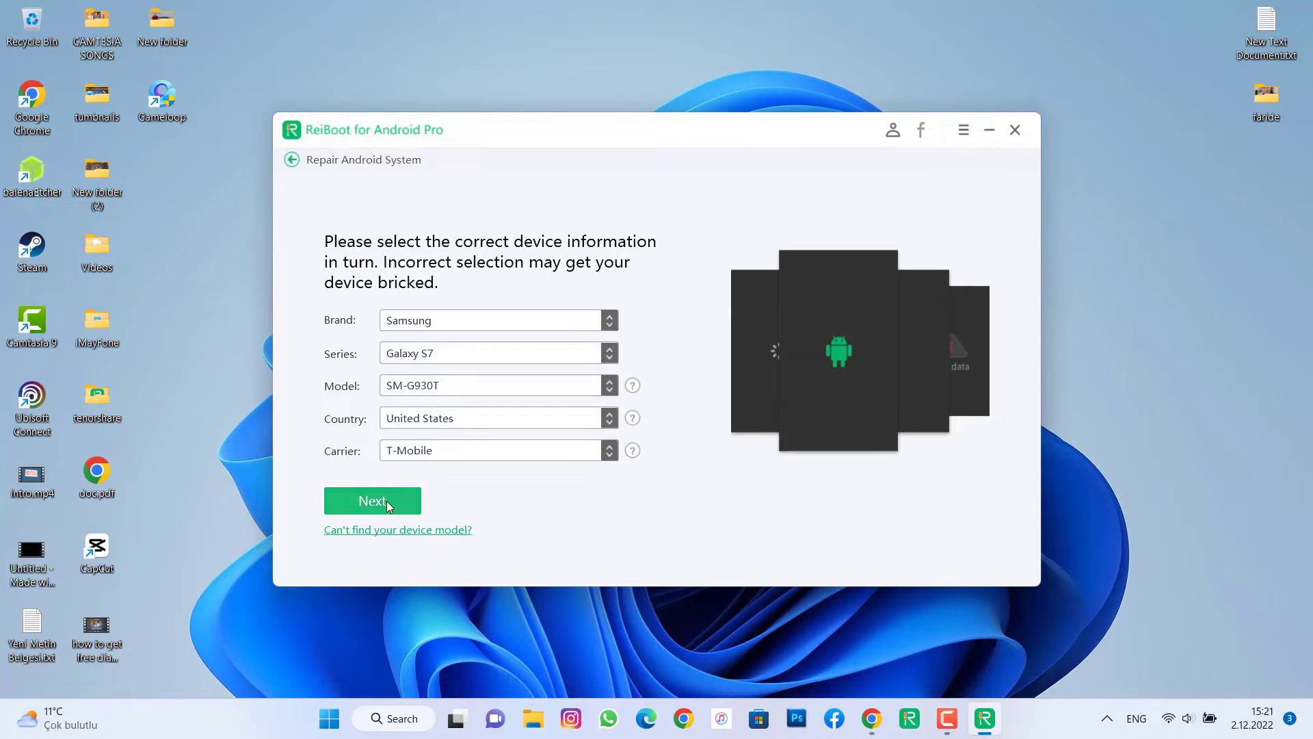
Submit the device details to download the Galaxy S7 firmware and begin the repair
{"action": "left_click", "coordinate": [387, 501]}
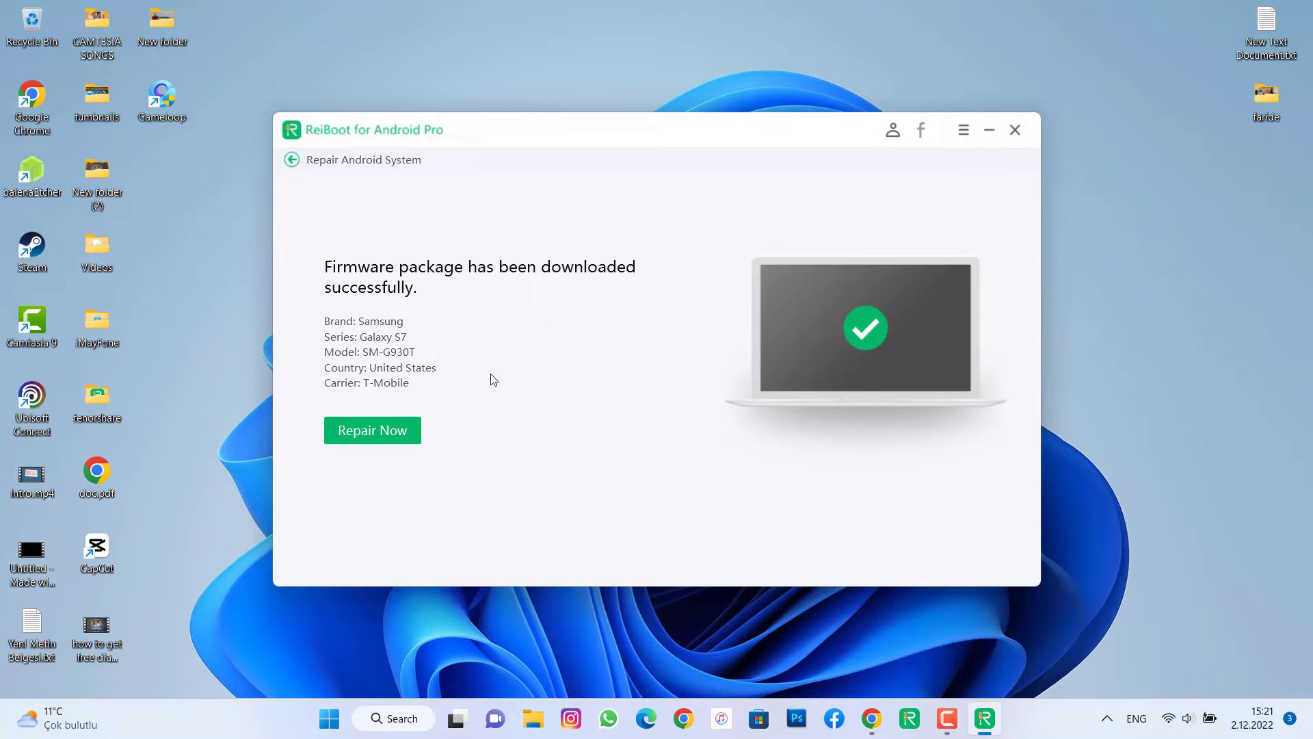
{"action": "left_click", "coordinate": [368, 436]}
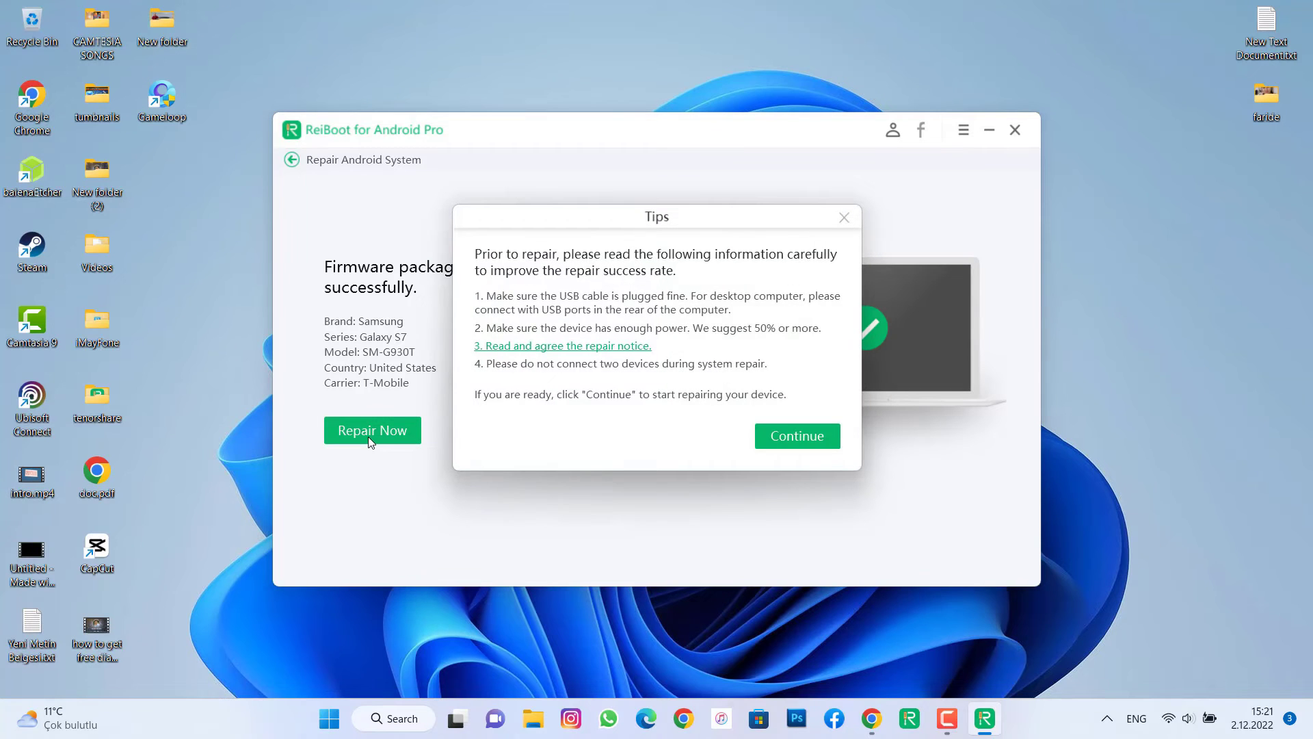
Accept the pre-repair tips, let the firmware flash finish and confirm with Done
{"action": "left_click", "coordinate": [783, 438]}
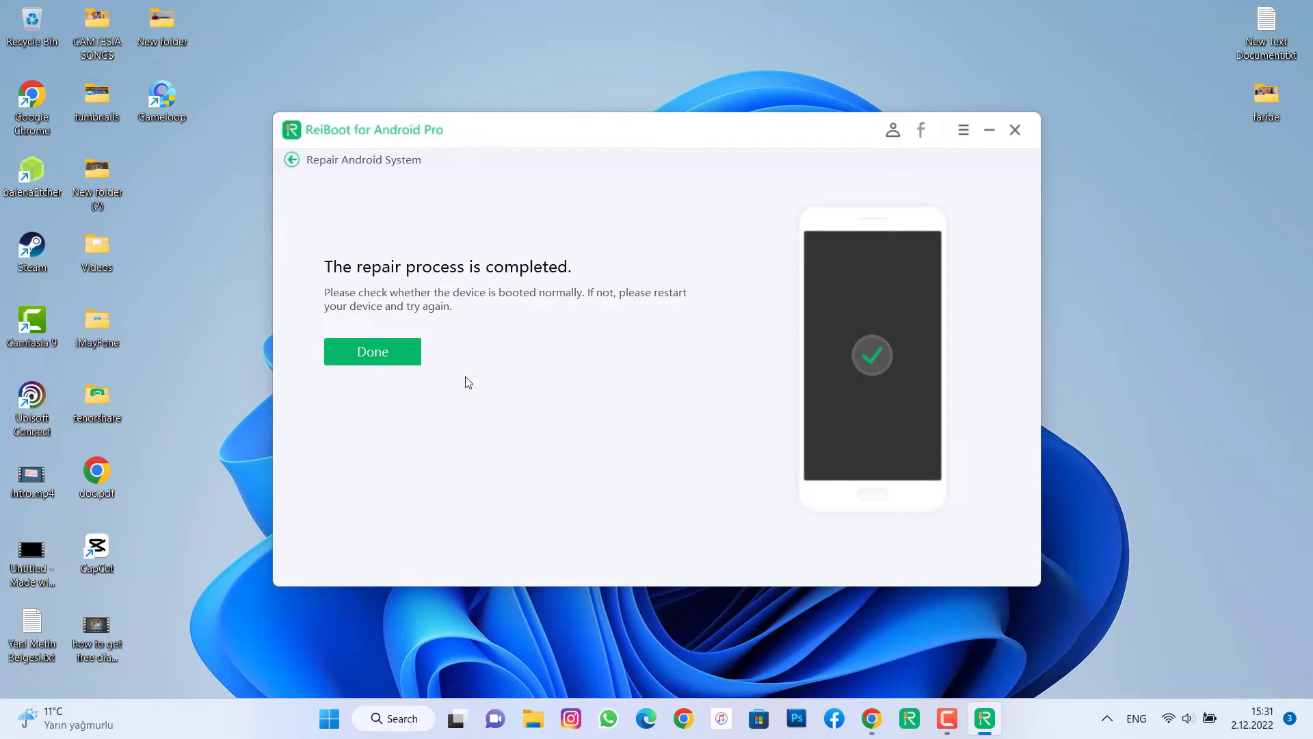
{"action": "left_click", "coordinate": [367, 347]}
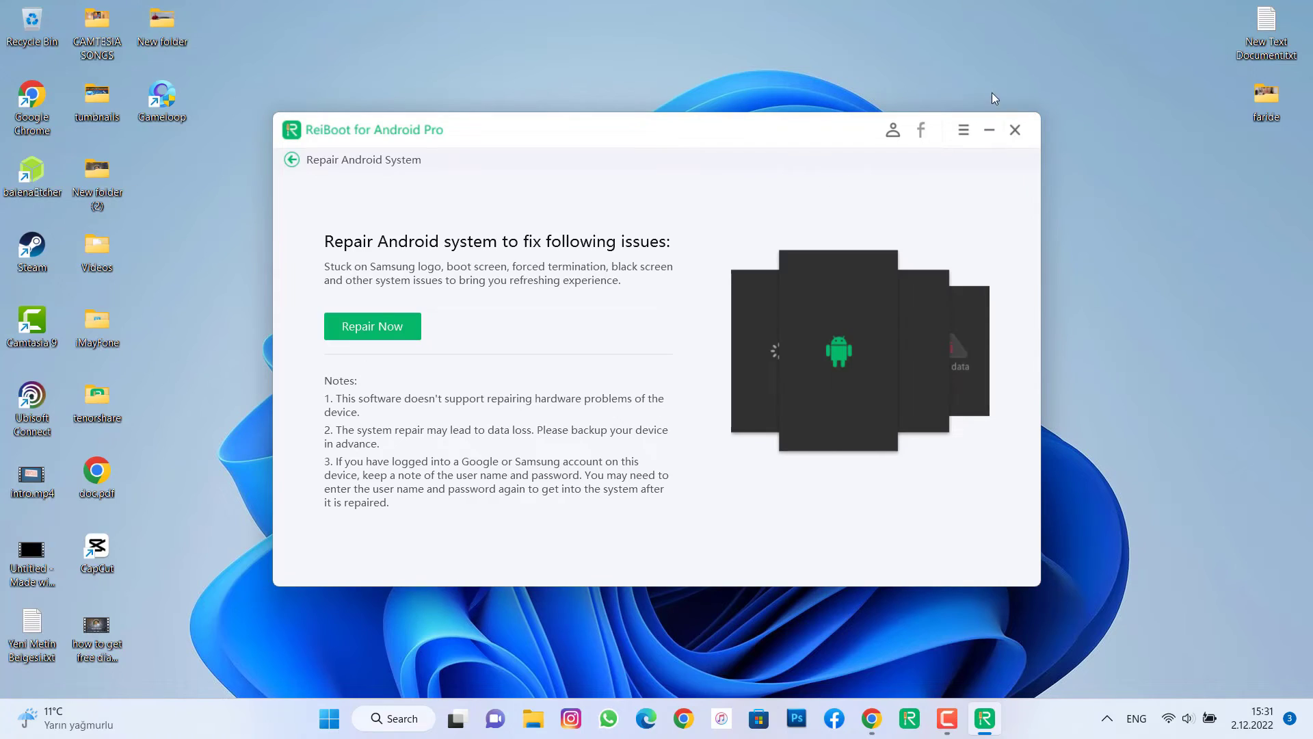
Close ReiBoot while the Galaxy S7 installs the firmware and reboots
{"action": "left_click", "coordinate": [1017, 132]}
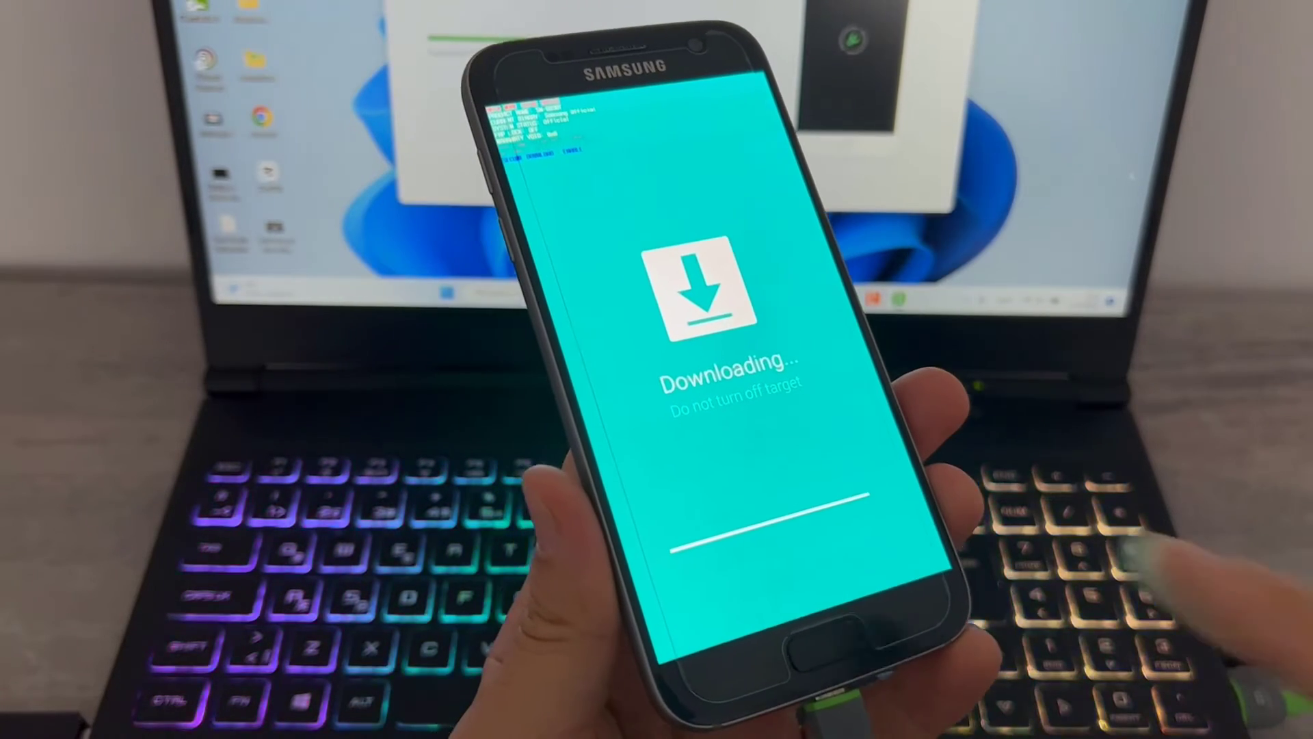